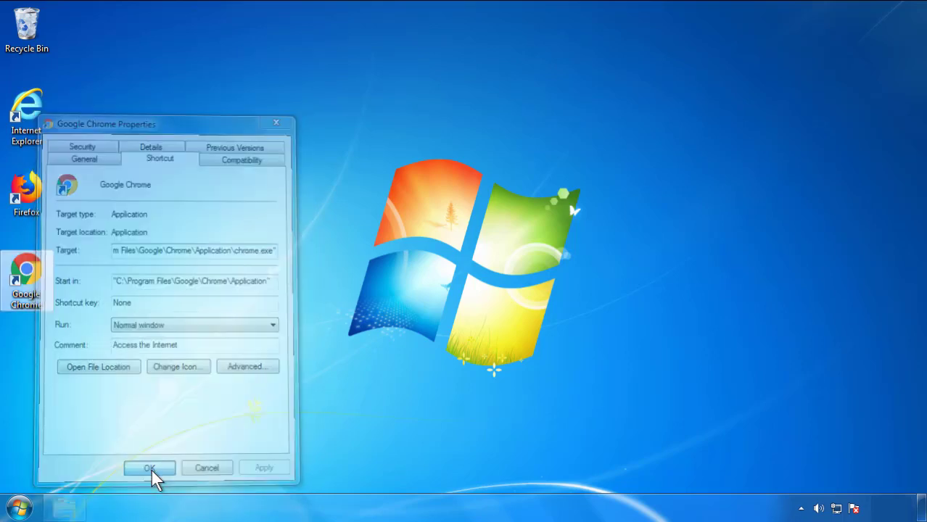
Close the Google Chrome shortcut's Properties dialog, leaving the Start menu showing.
click(19, 508)
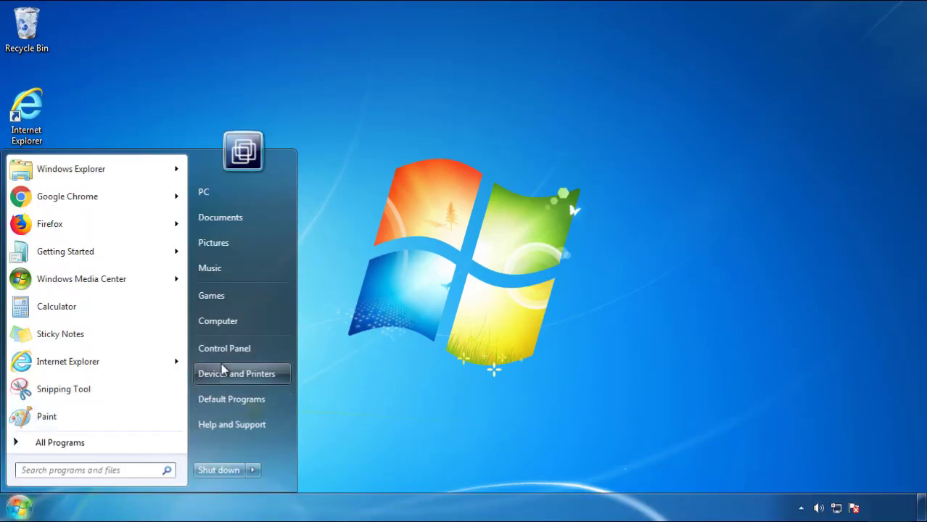
Open Control Panel's installed programs list sorted newest-installed first.
click(232, 347)
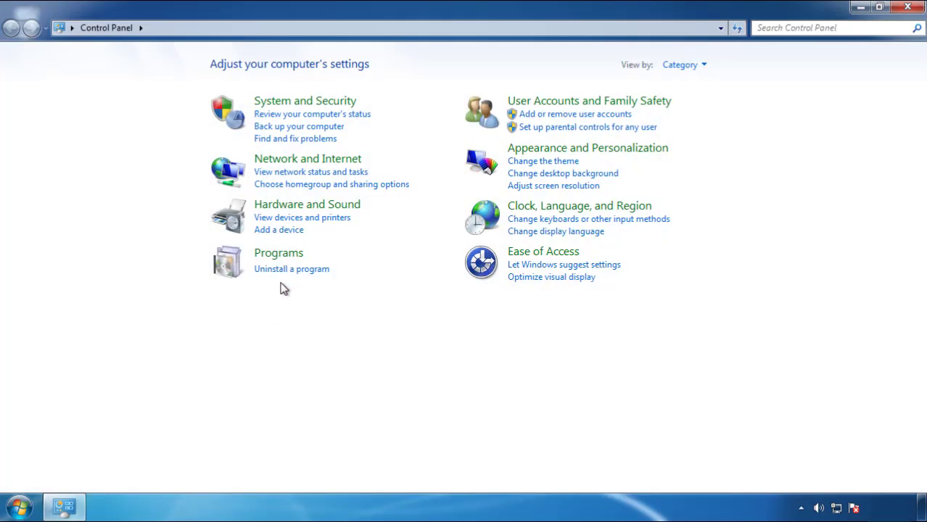
click(289, 269)
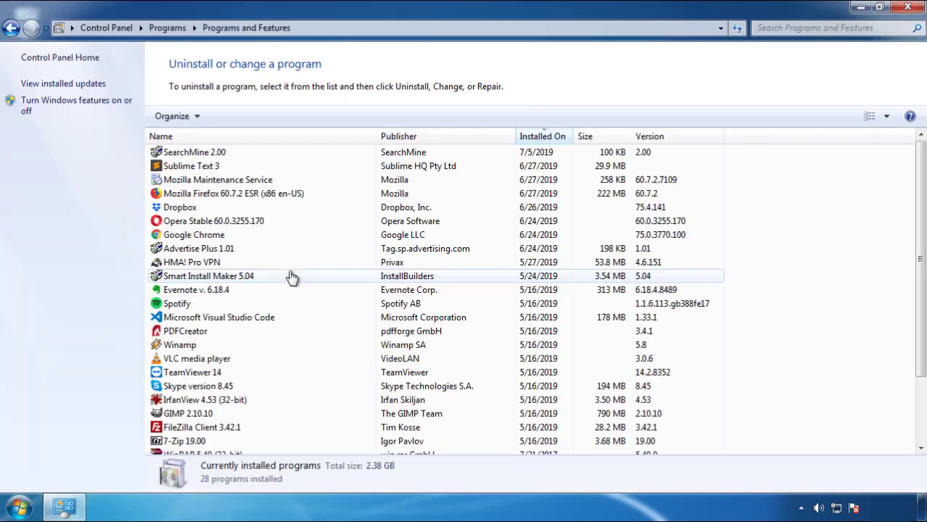
click(543, 138)
click(540, 137)
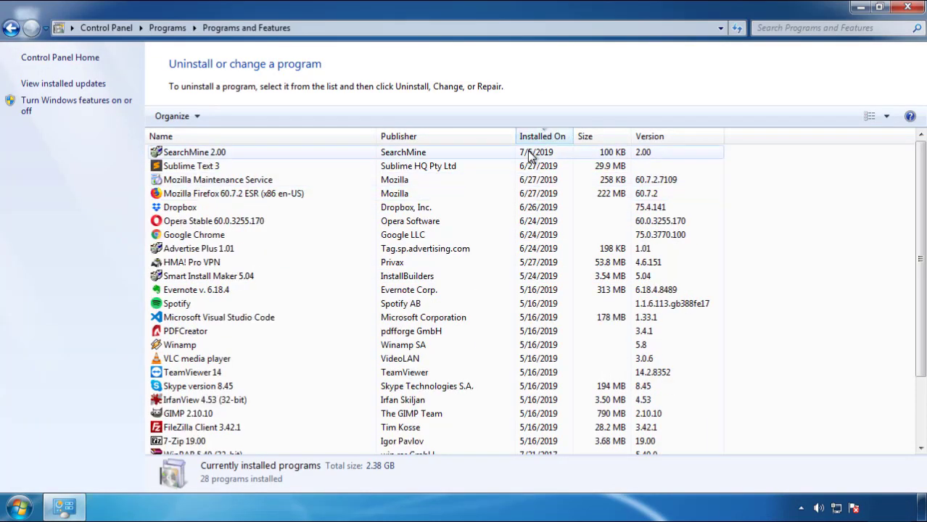
Uninstall SearchMine 2.00, confirm and finish the removal, then close the programs window.
click(191, 155)
click(230, 117)
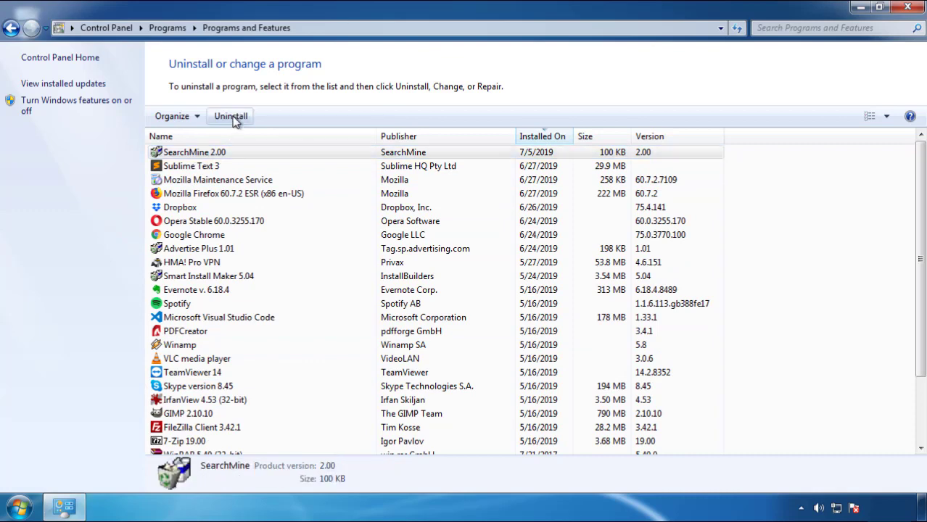
click(540, 387)
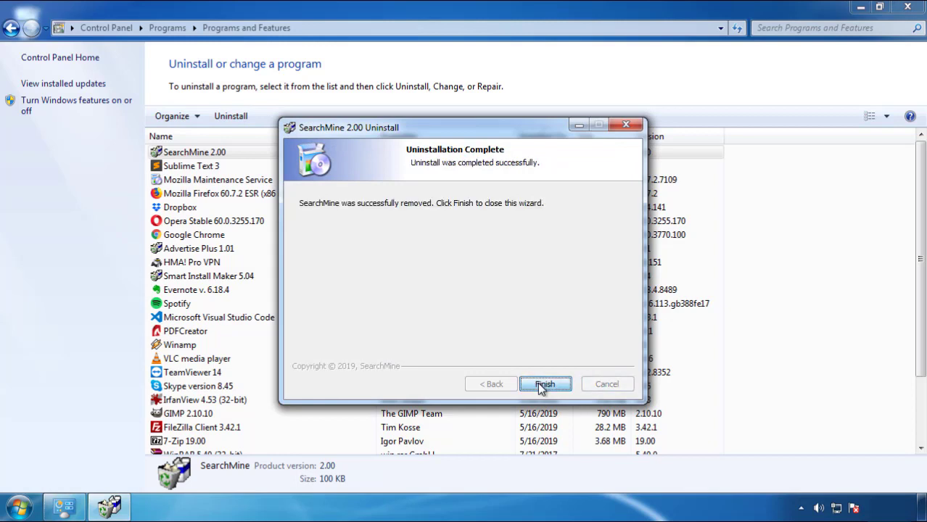
click(542, 382)
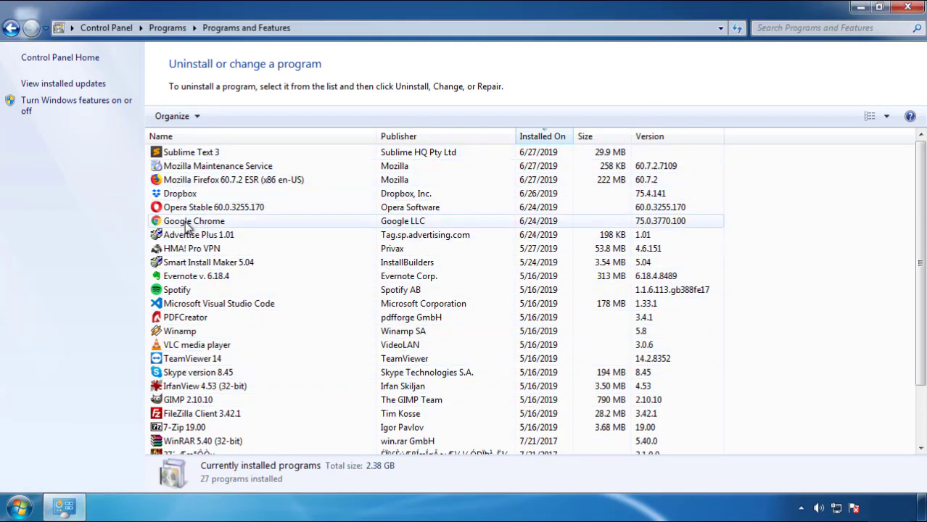
click(909, 9)
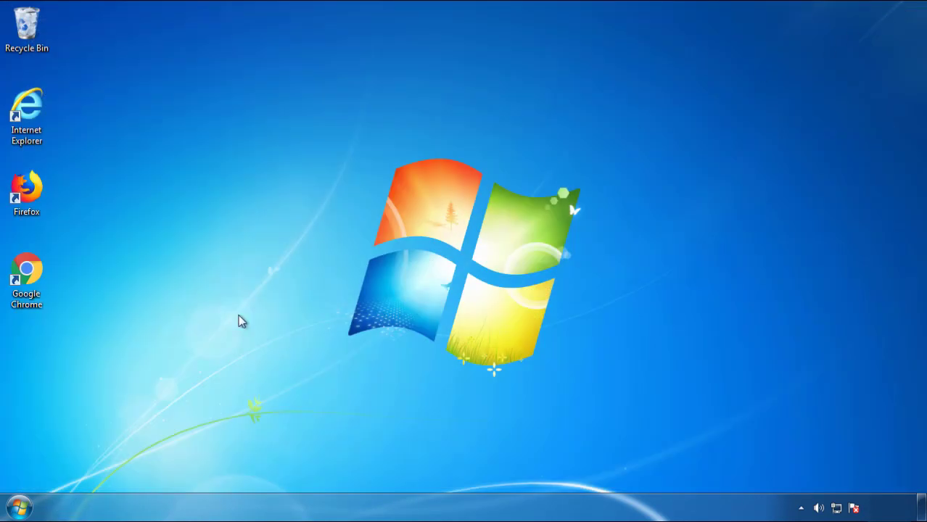
Restart Windows and boot into Safe Mode from the F8 advanced boot options.
click(18, 510)
click(251, 471)
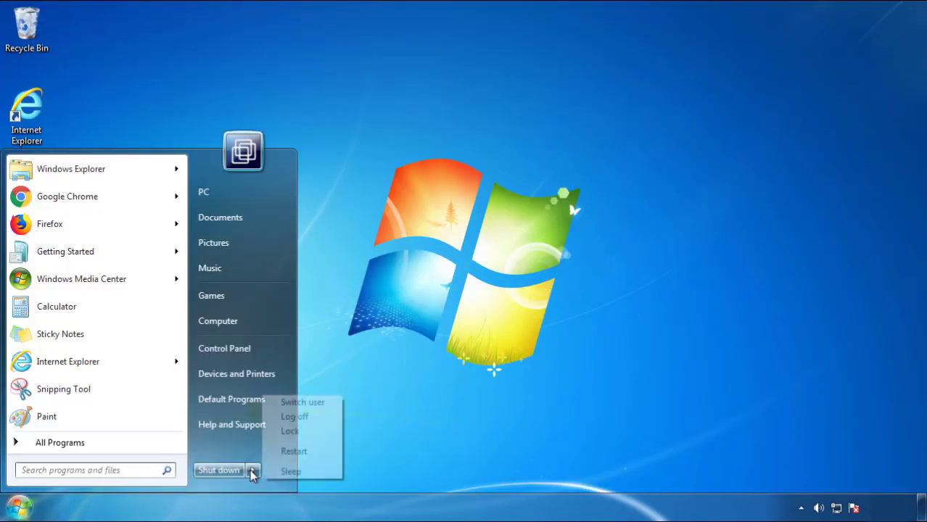
click(482, 396)
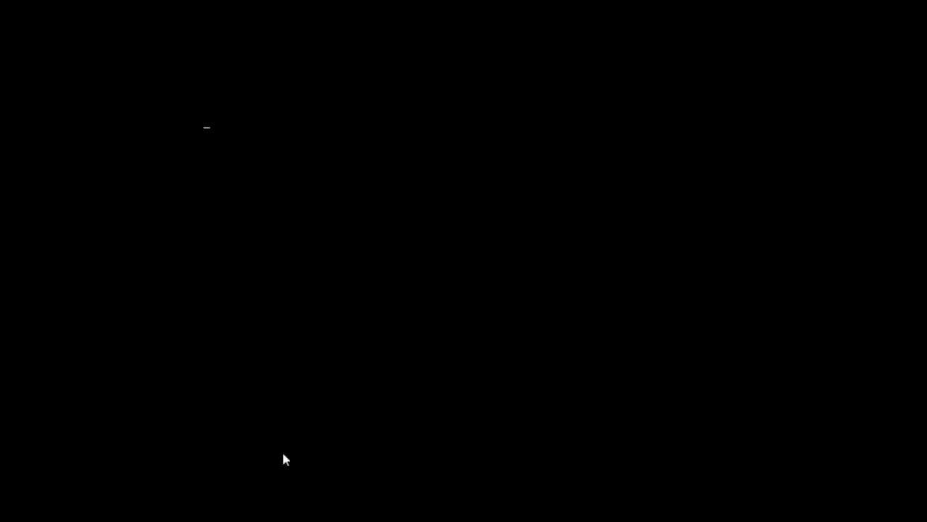
key(F8)
key(Down)
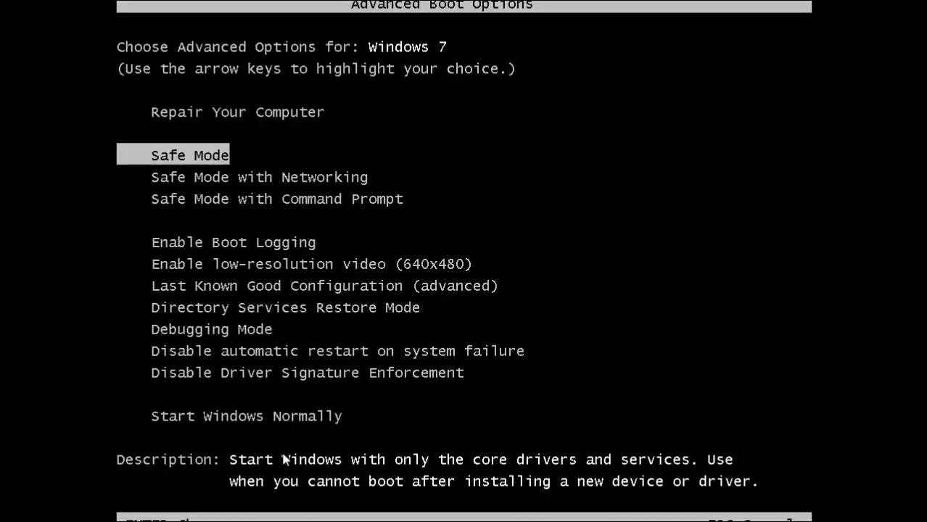
key(Return)
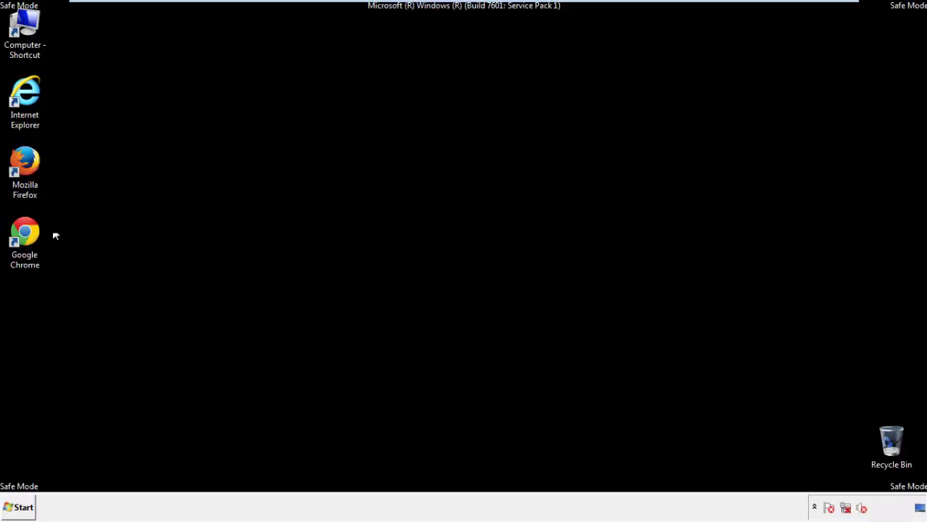
Launch Firefox, decline the default-browser prompt, and make the Menu Bar visible.
double_click(34, 168)
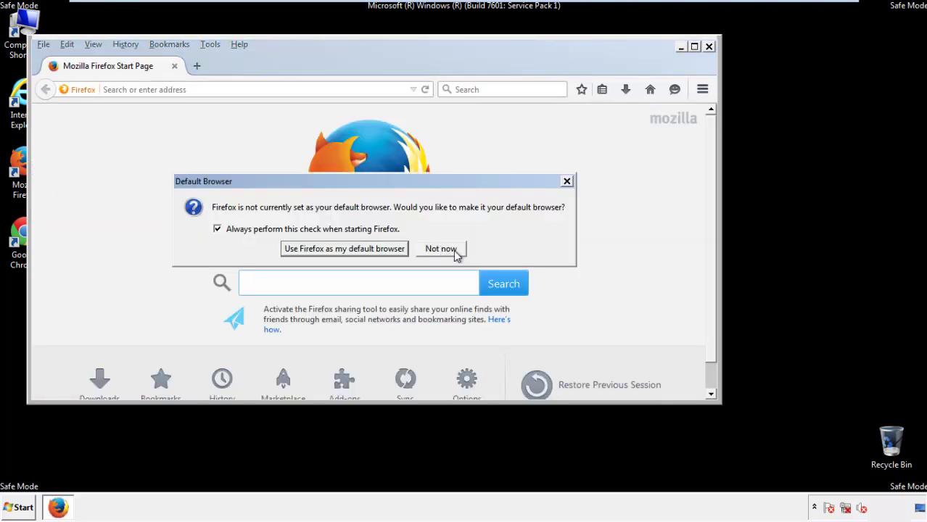
click(443, 249)
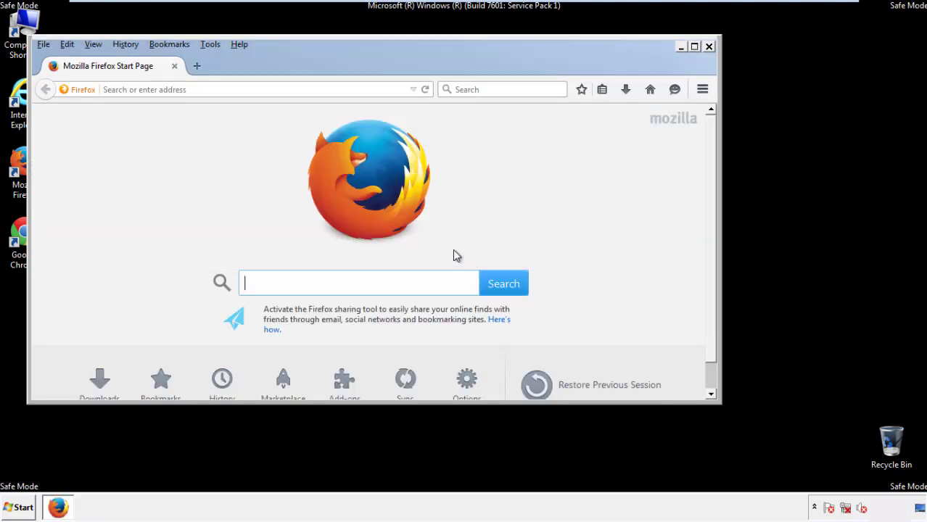
right_click(286, 64)
click(309, 109)
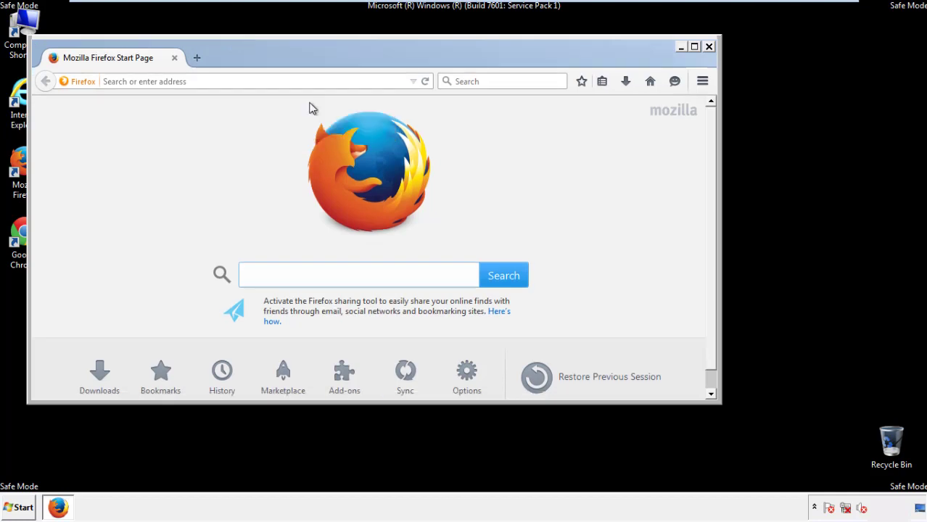
right_click(291, 60)
click(312, 113)
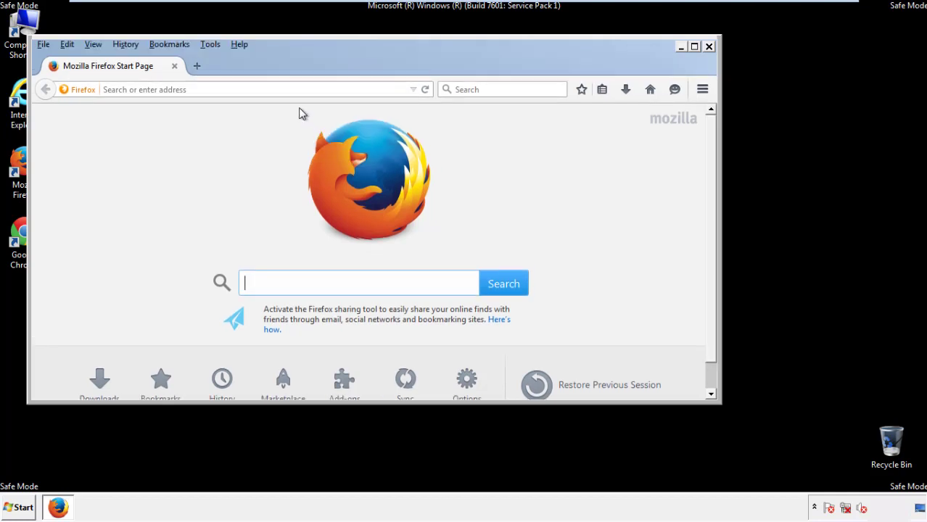
Clear all recent history with time range Everything, keeping offline data and site preferences selected.
click(132, 47)
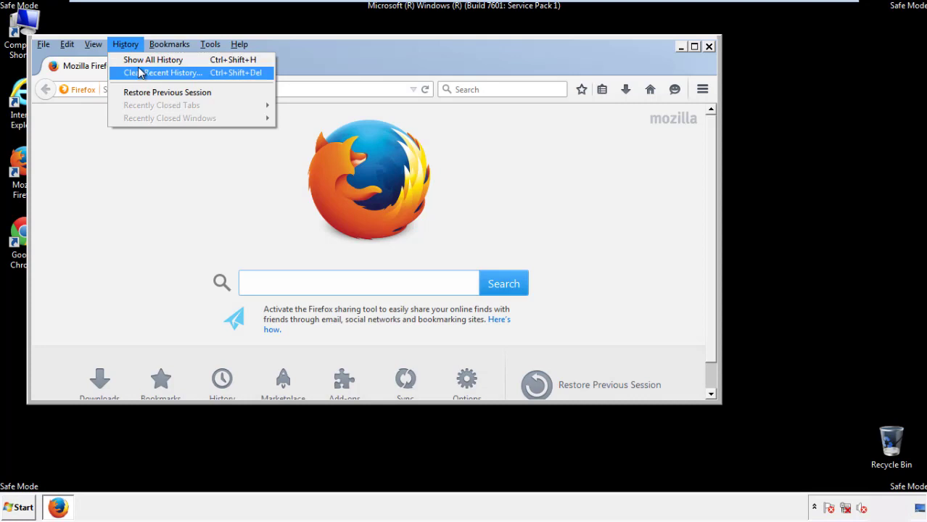
click(141, 72)
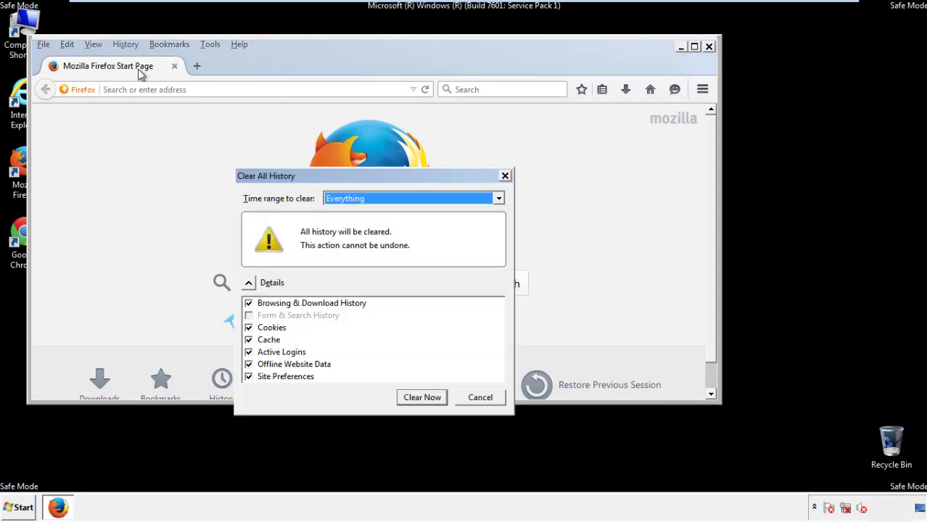
click(342, 199)
click(348, 272)
click(249, 364)
click(249, 364)
click(249, 379)
click(248, 379)
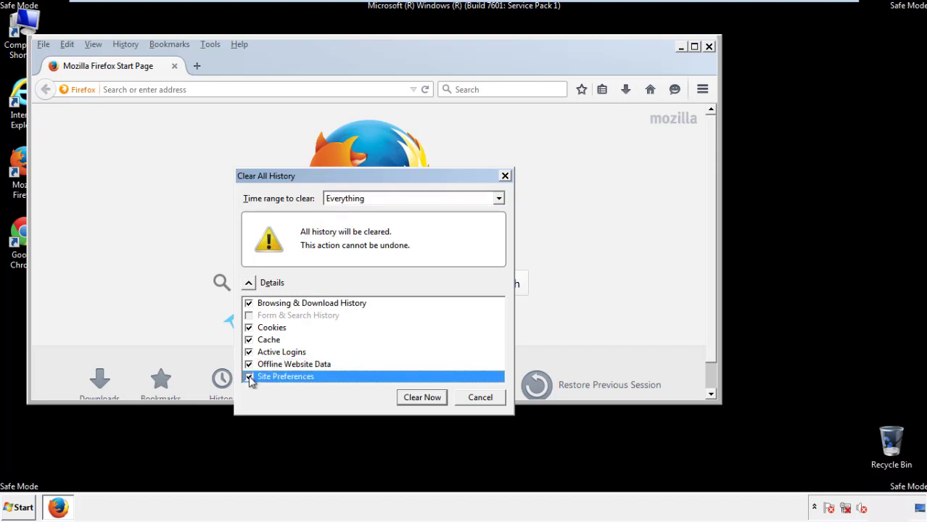
click(421, 397)
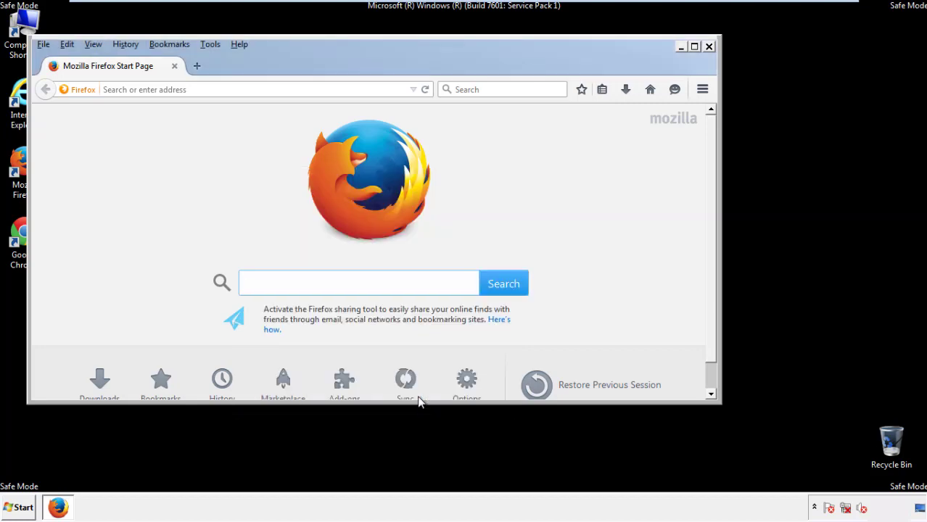
Refresh Firefox from Troubleshooting Information, finish the import wizard, then close Firefox.
click(239, 44)
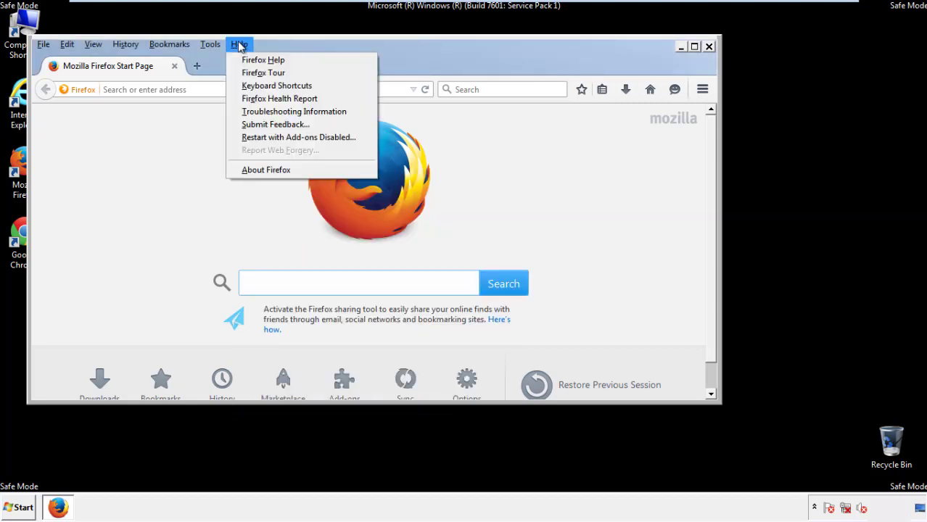
click(269, 111)
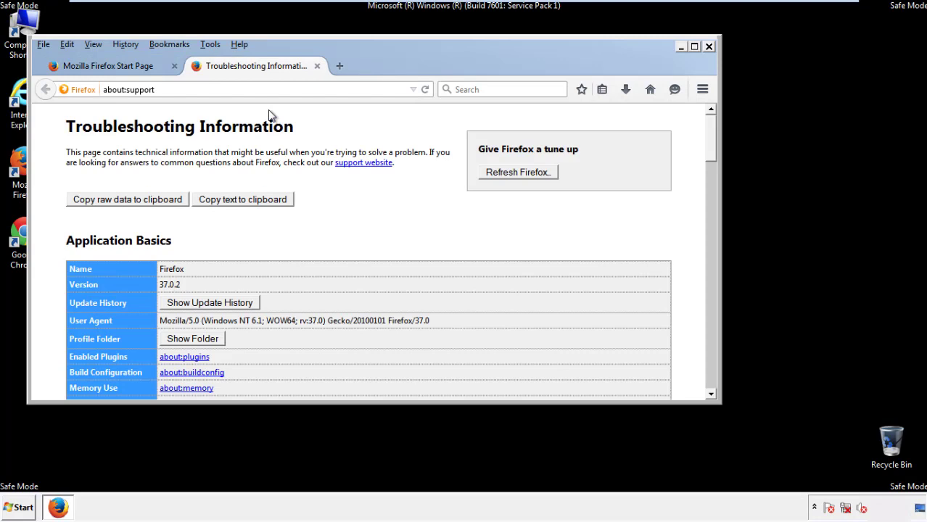
click(537, 174)
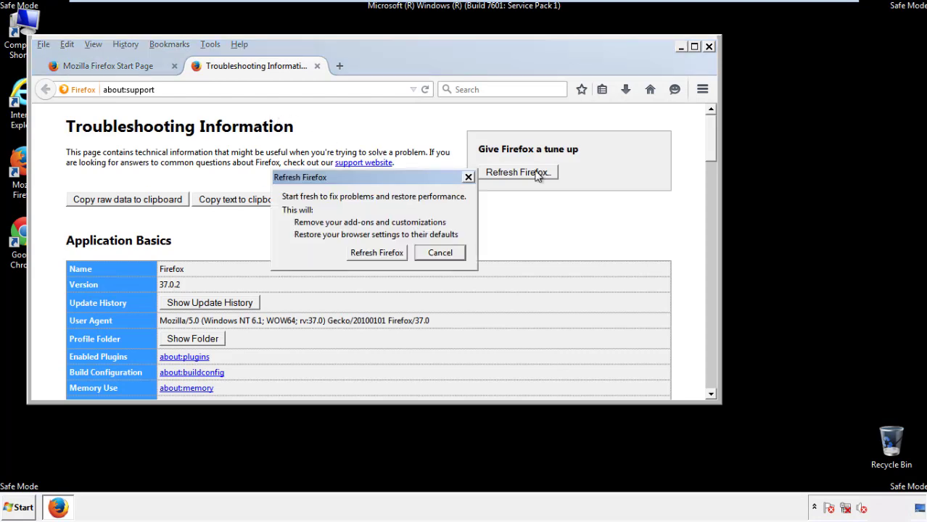
click(376, 252)
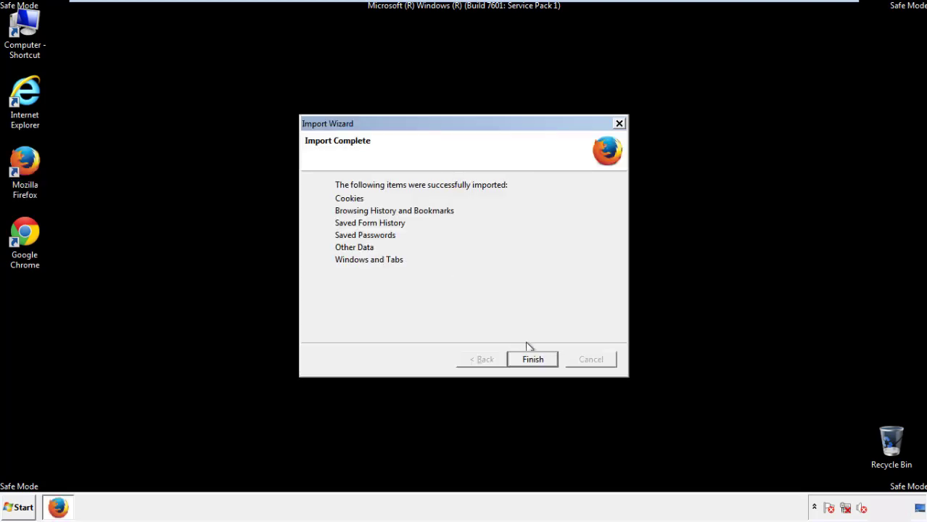
click(533, 360)
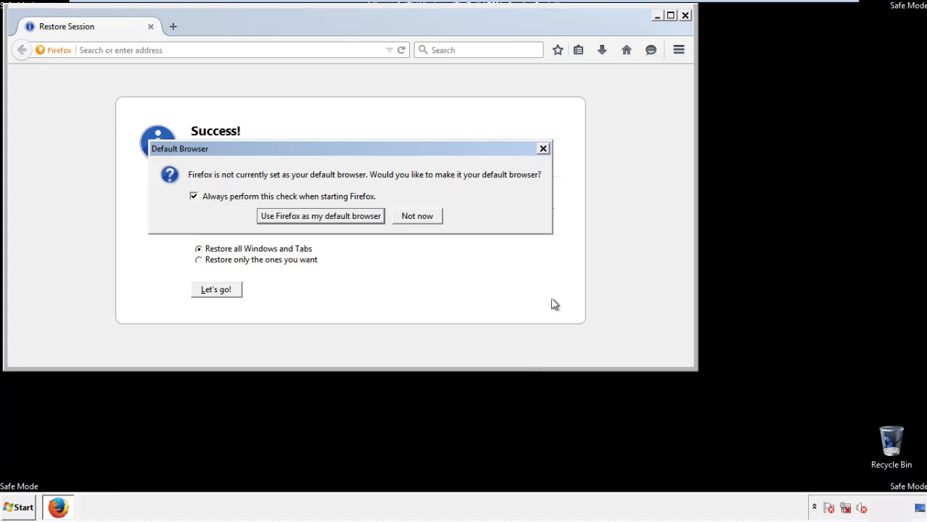
click(416, 219)
click(684, 15)
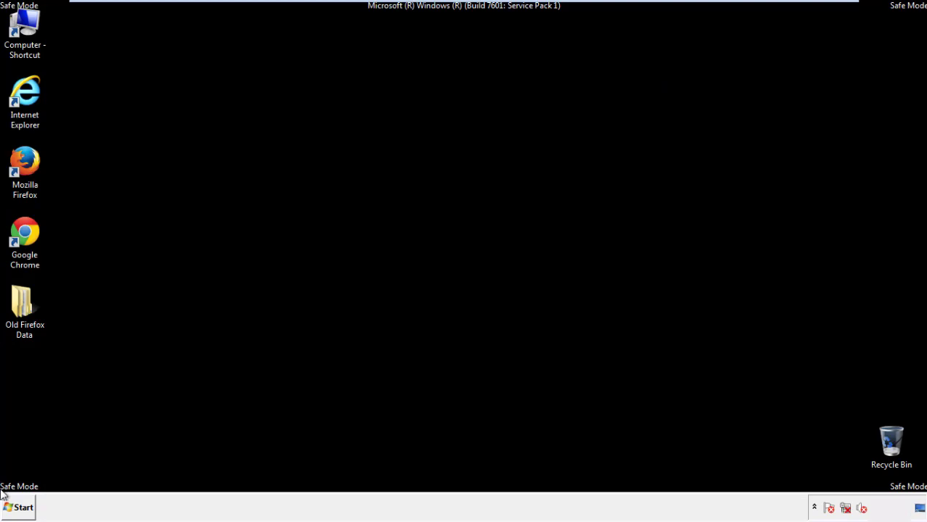
Launch Chrome, dismiss the default-browser prompt, and open Clear browsing data from Settings > History.
double_click(22, 231)
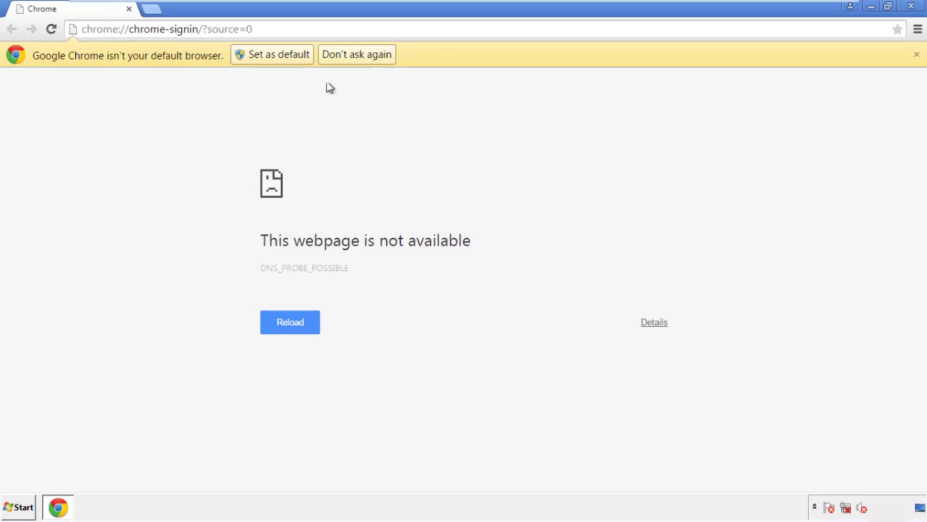
click(373, 58)
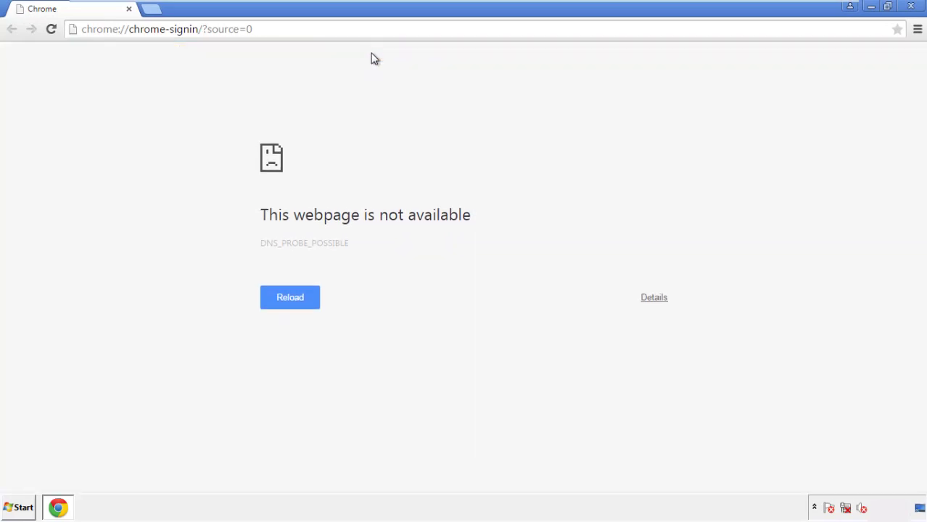
click(918, 30)
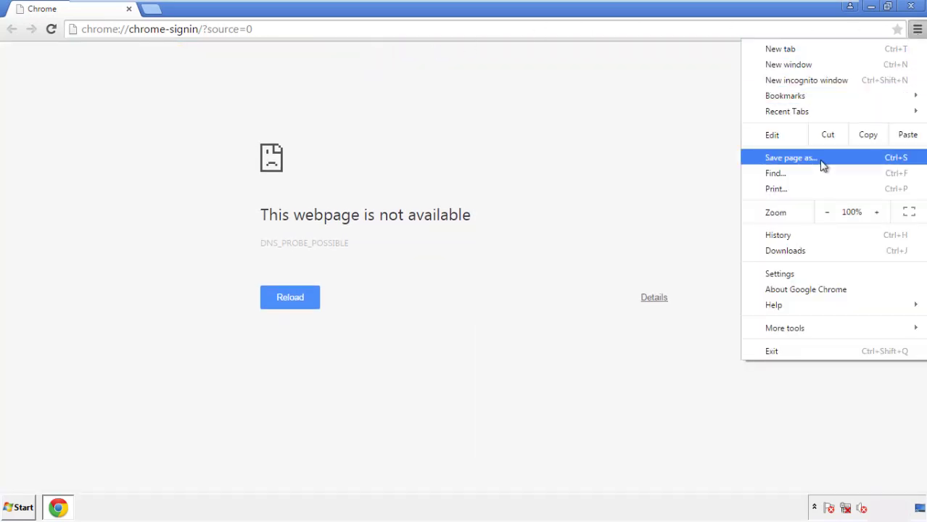
click(782, 273)
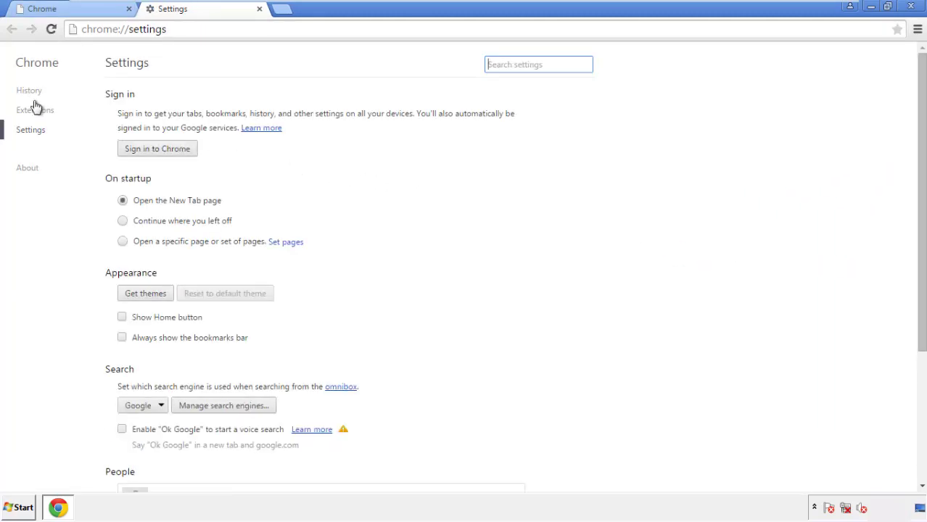
click(29, 91)
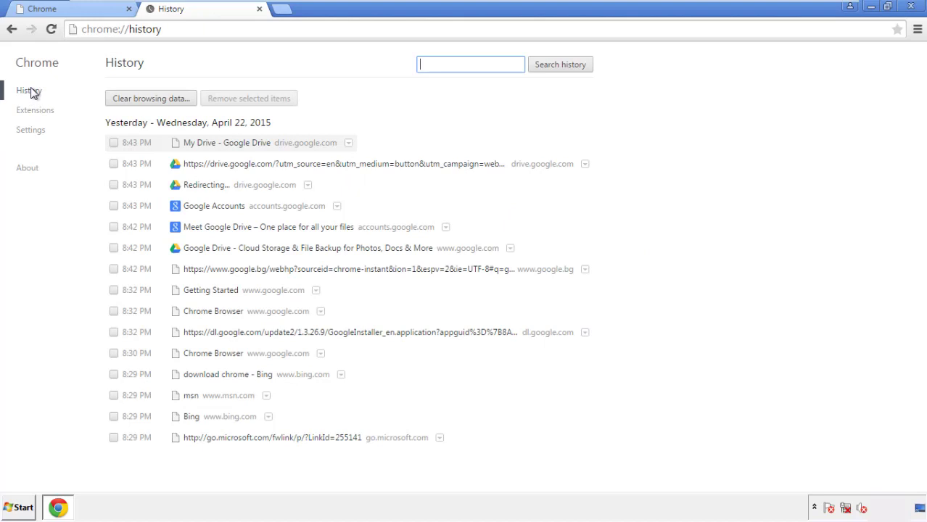
click(140, 100)
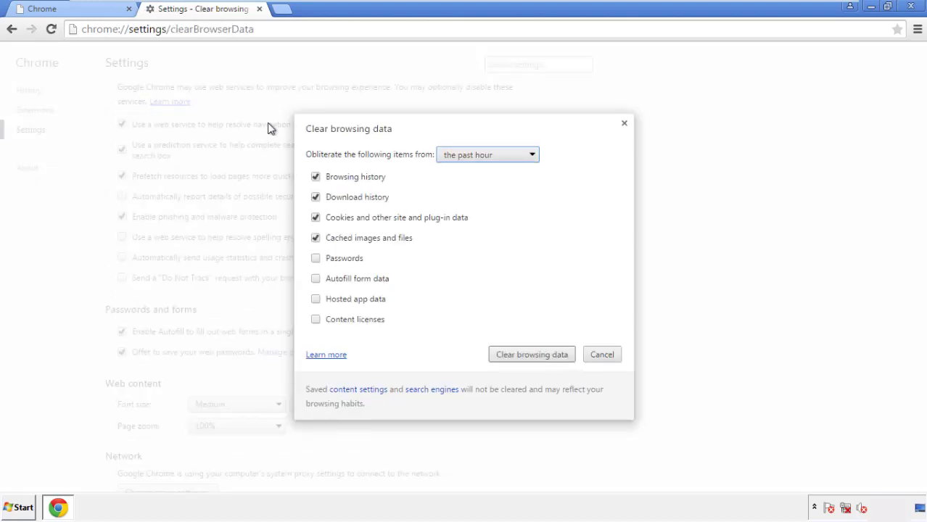
Clear Chrome's browsing data from the beginning of time, including autofill form data.
click(466, 156)
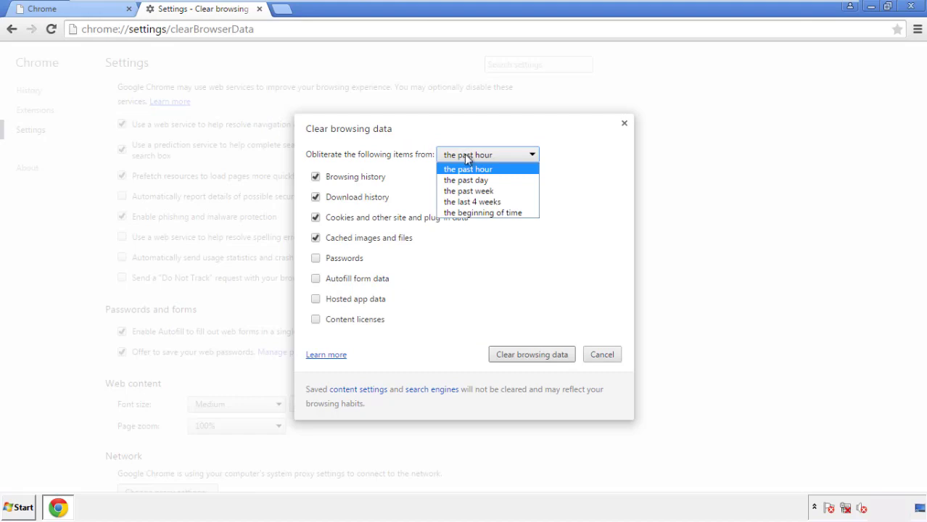
click(464, 213)
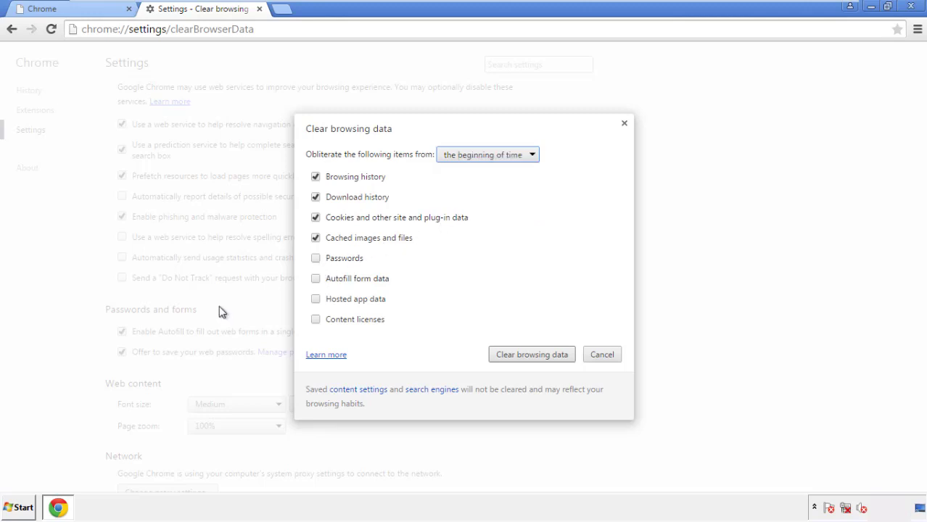
click(322, 282)
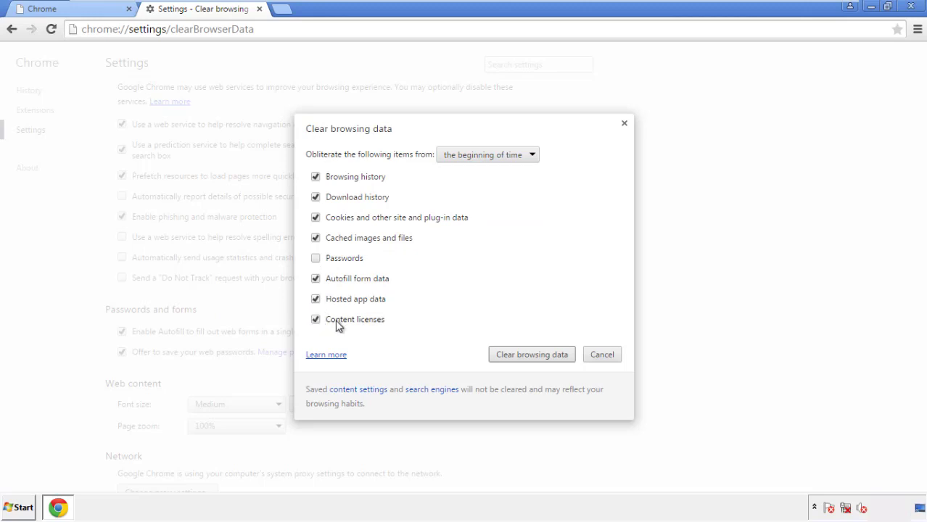
click(519, 357)
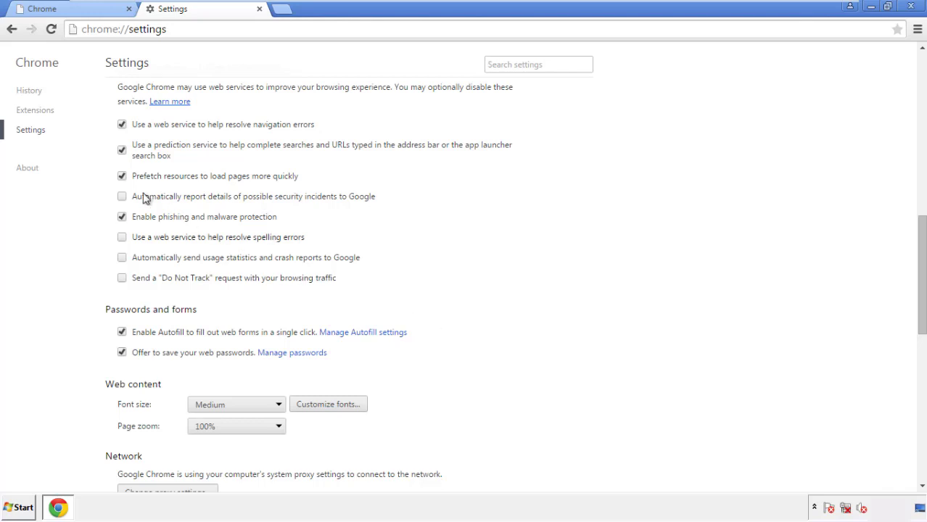
Reset Chrome's settings to their defaults and close the browser.
drag(921, 231, 902, 404)
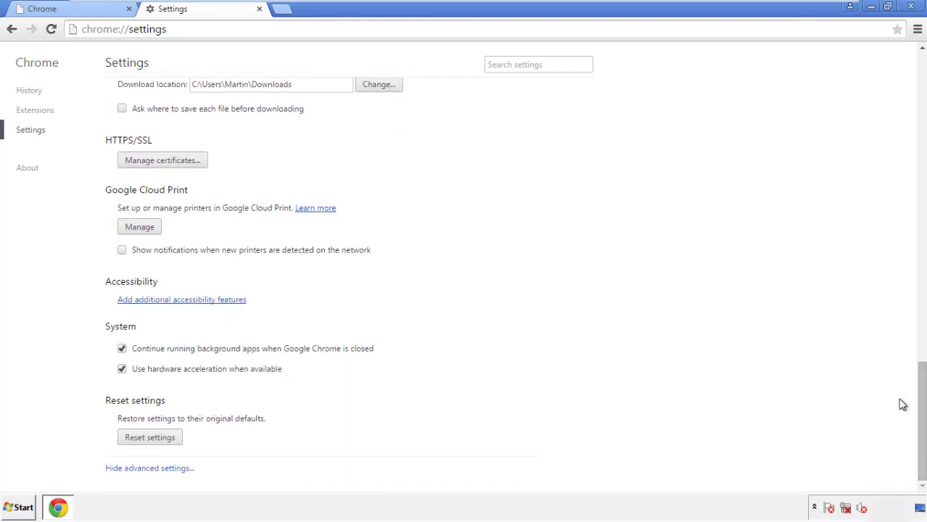
click(150, 438)
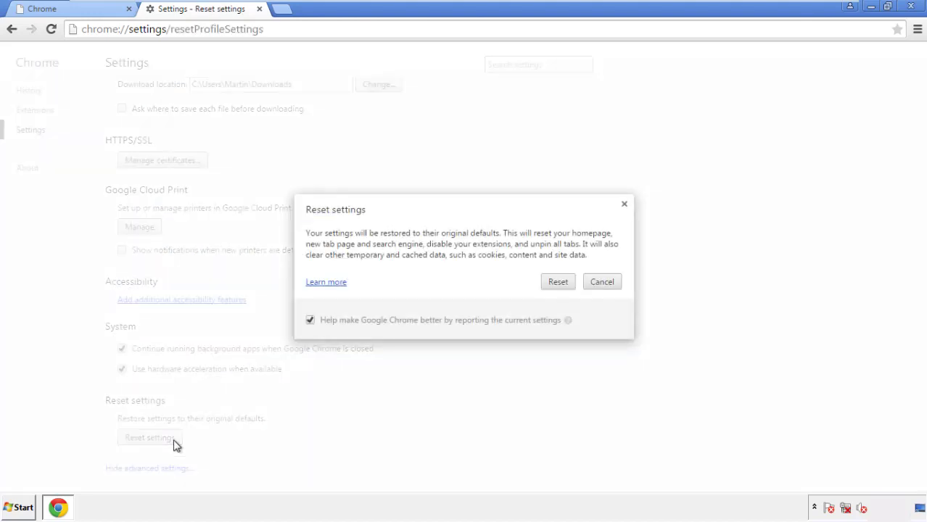
click(559, 283)
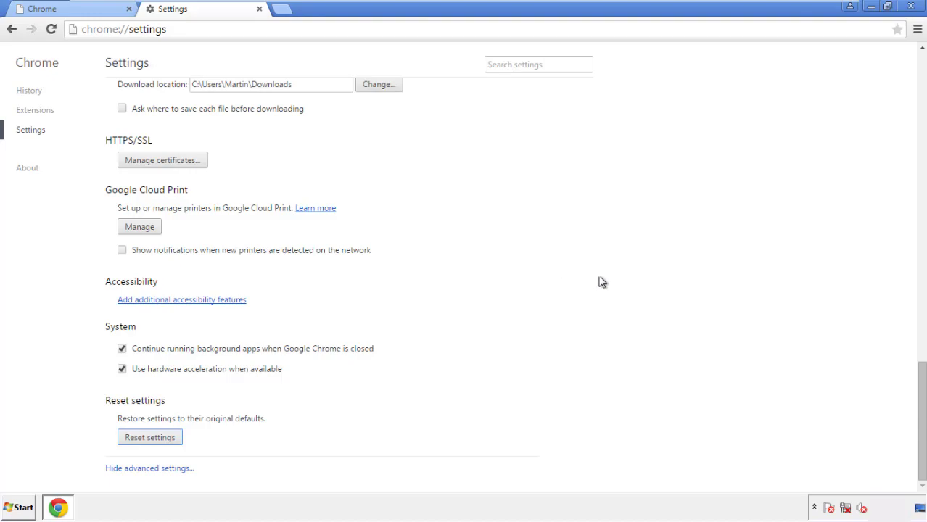
click(907, 5)
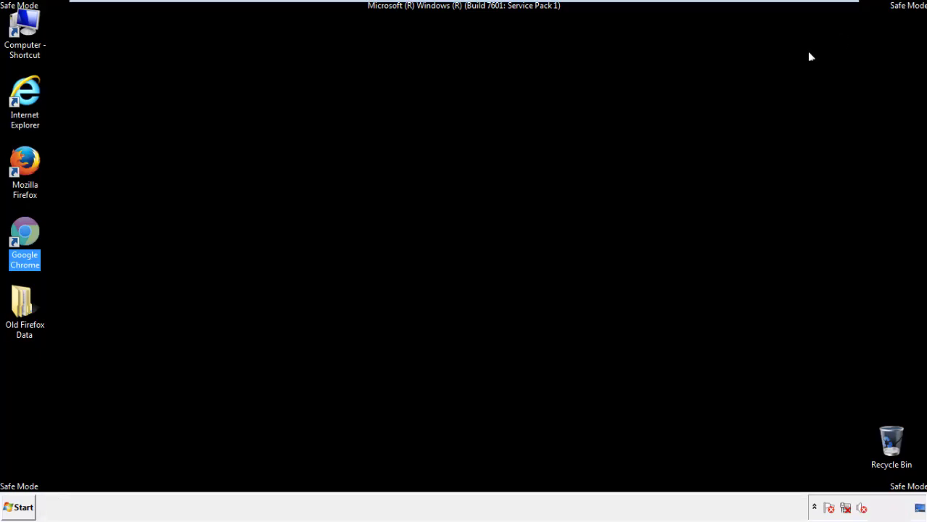
Launch Firefox, remove the Search Mine extension in the Add-ons manager, then close Firefox.
click(500, 234)
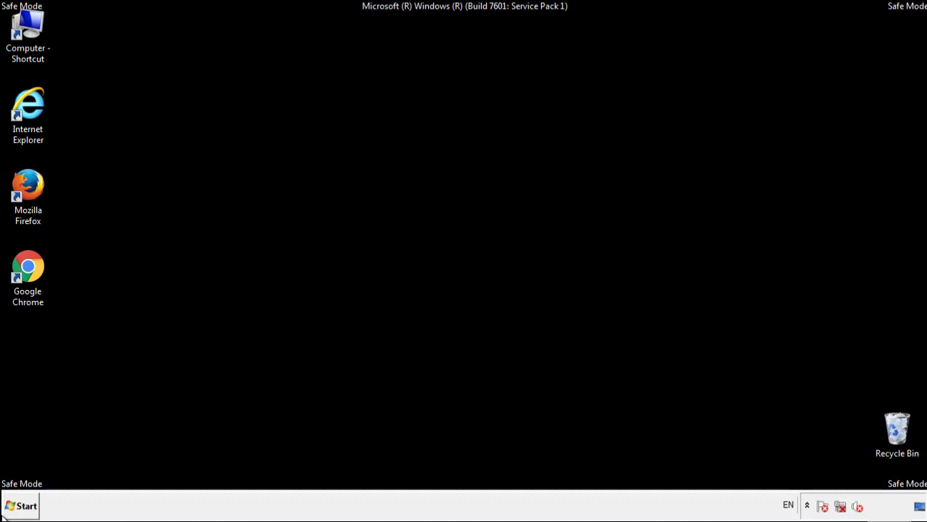
double_click(35, 180)
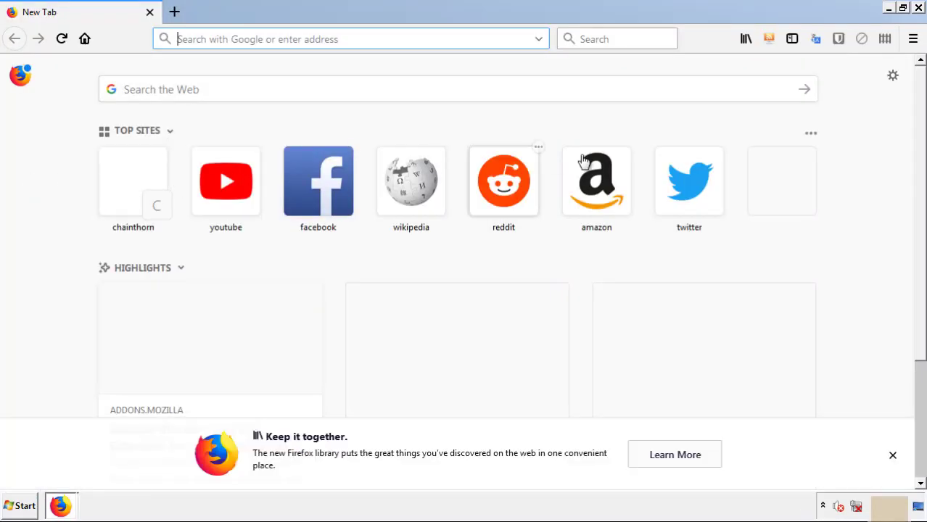
click(912, 39)
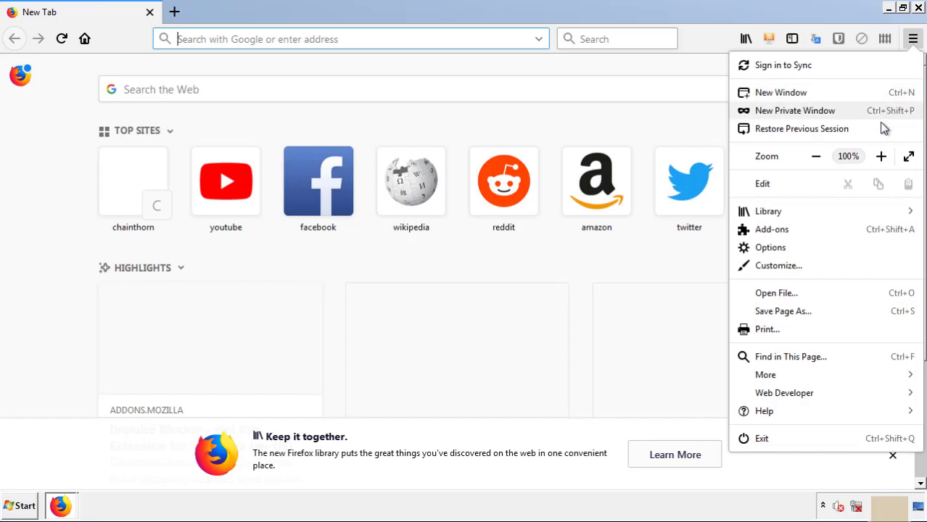
click(855, 236)
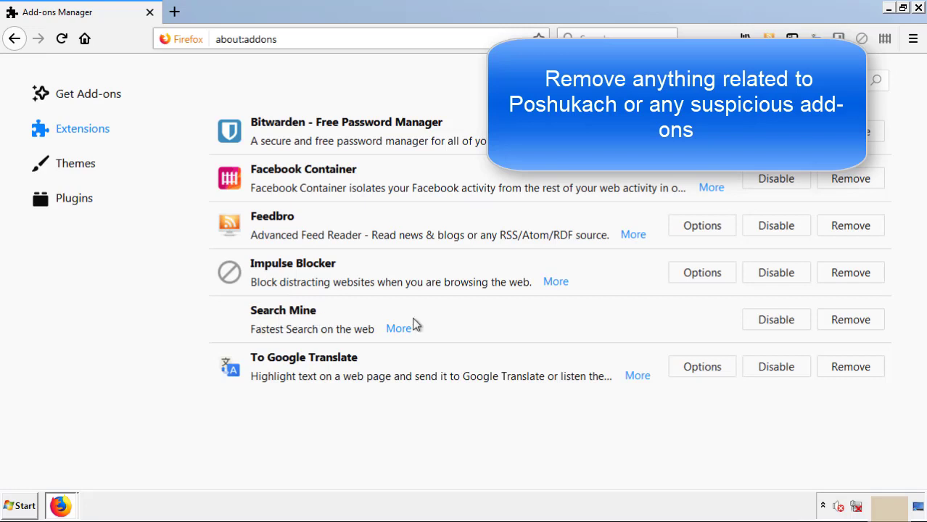
click(847, 323)
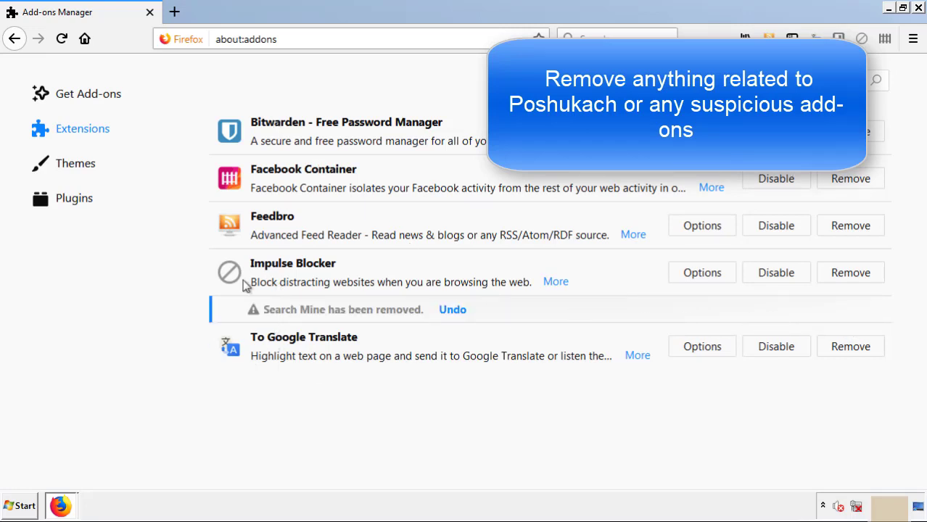
click(919, 8)
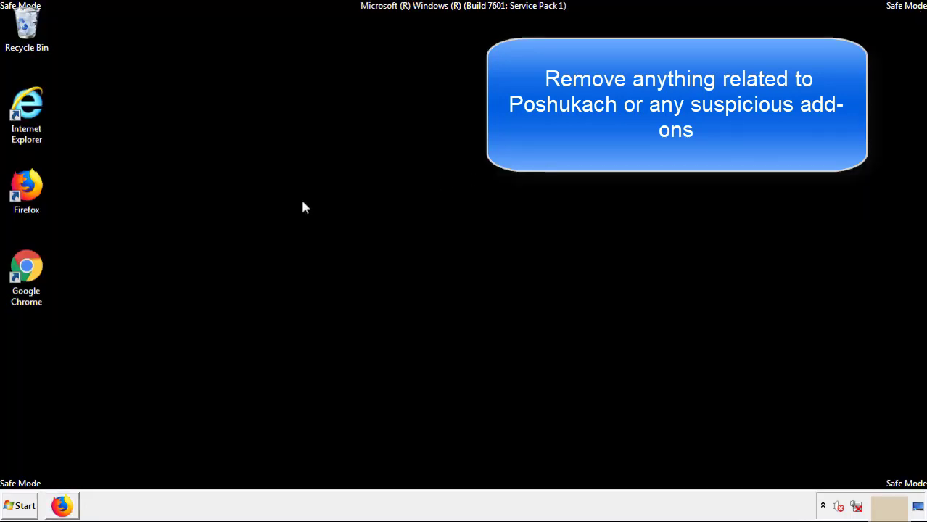
Open Chrome's Extensions page via More tools and remove the Search Mine extension.
double_click(26, 279)
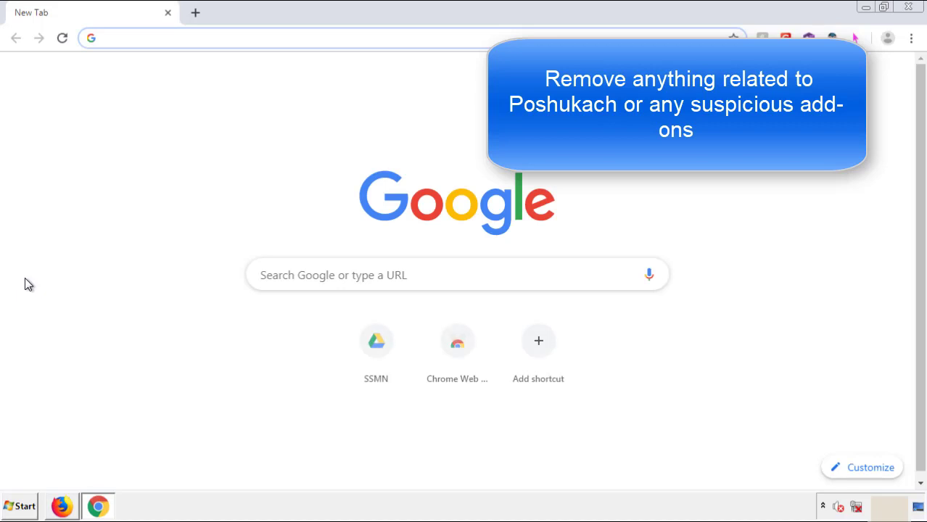
click(911, 38)
mouse_move(833, 254)
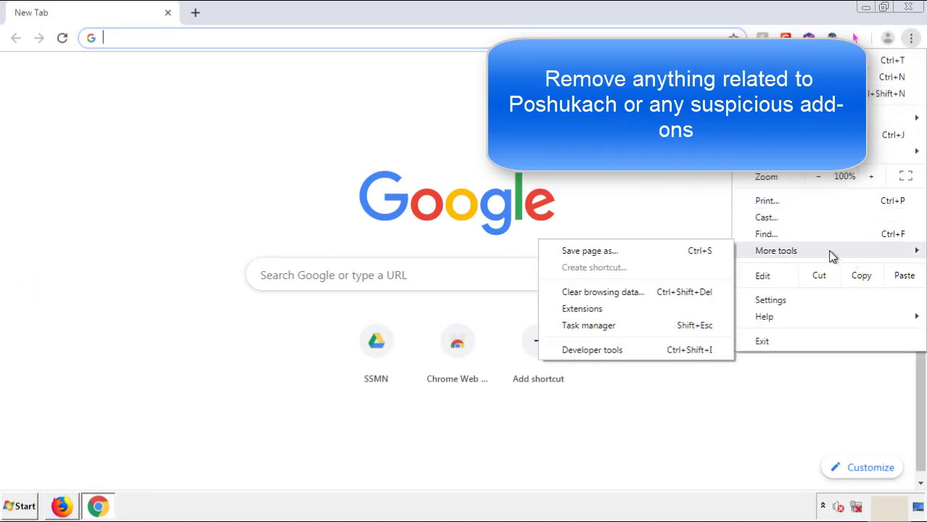
click(589, 308)
scroll(263, 242, down, 8)
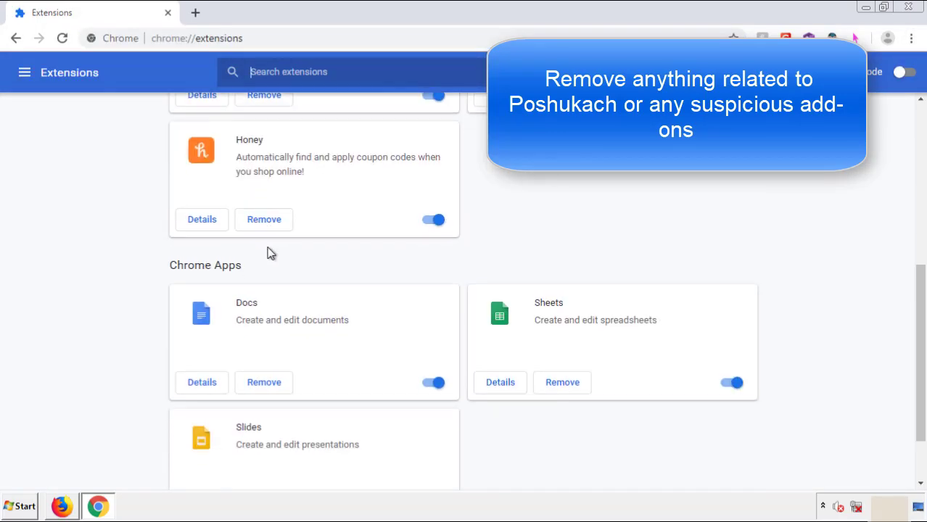
scroll(352, 266, up, 8)
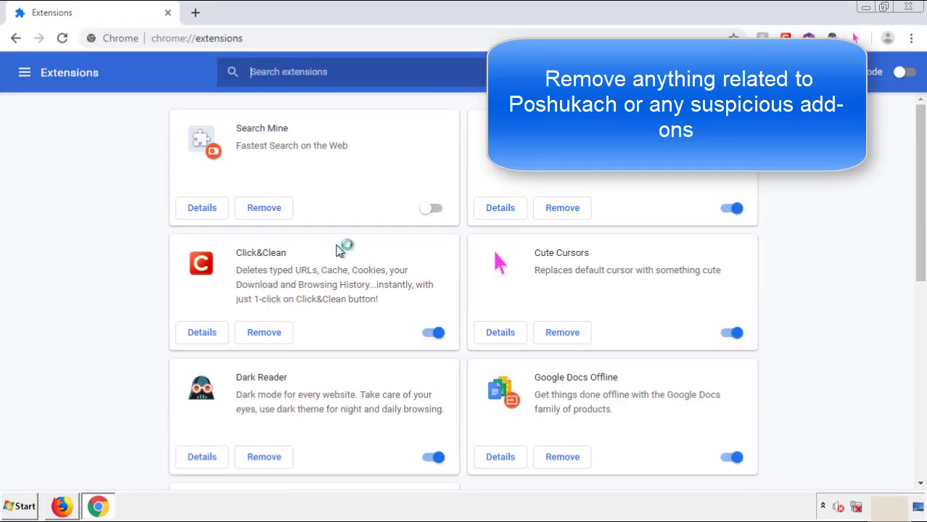
click(263, 210)
key(Return)
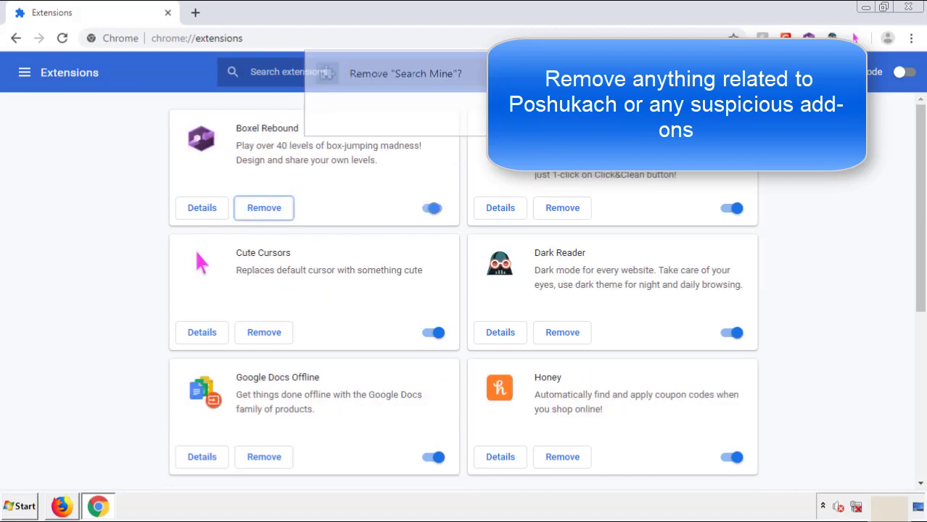
Close Google Chrome and restart Windows 7 from the Start menu's Shut down options.
click(908, 7)
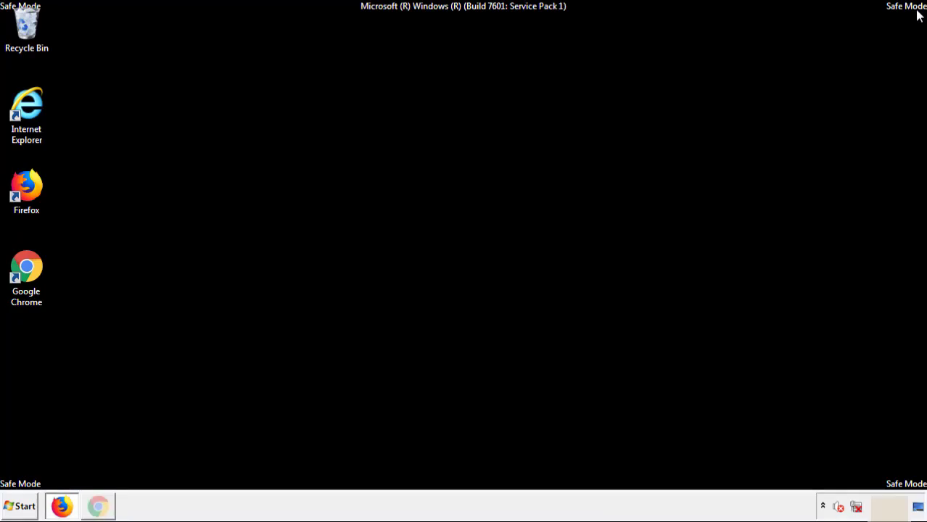
click(26, 508)
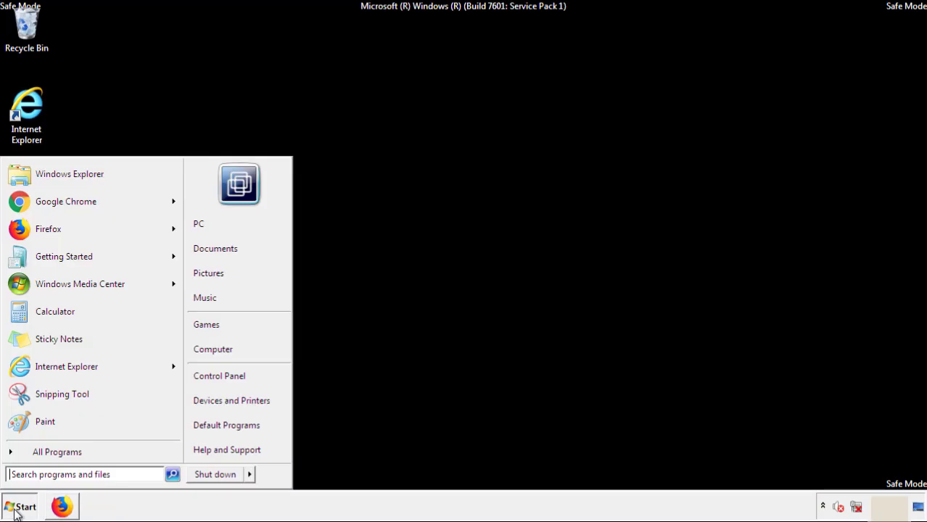
click(250, 475)
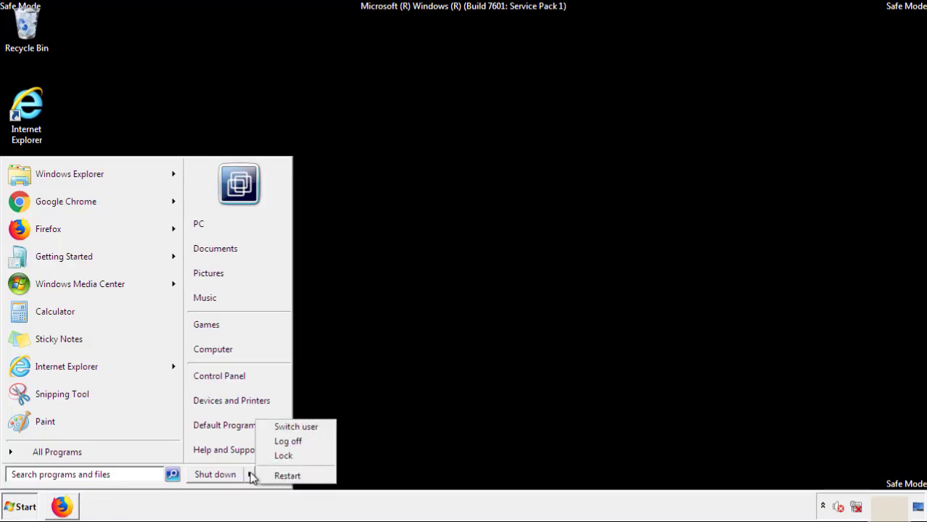
click(288, 476)
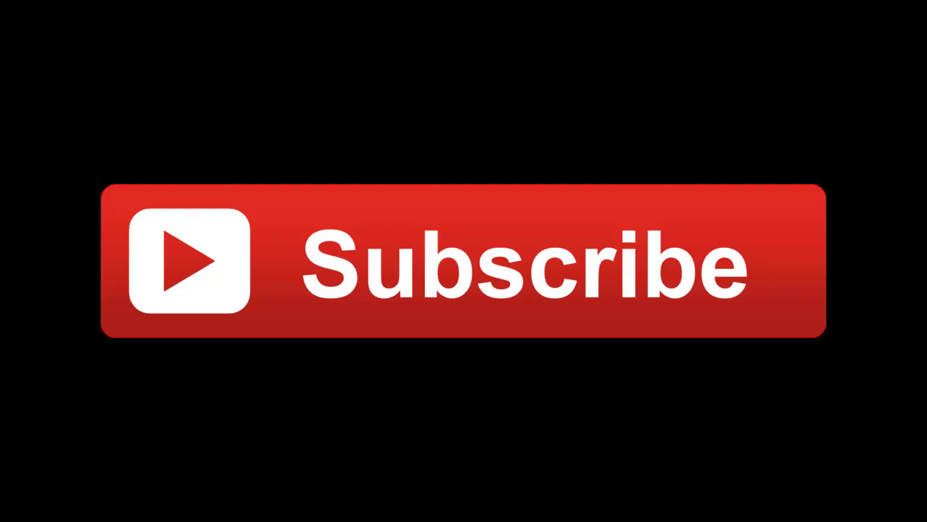